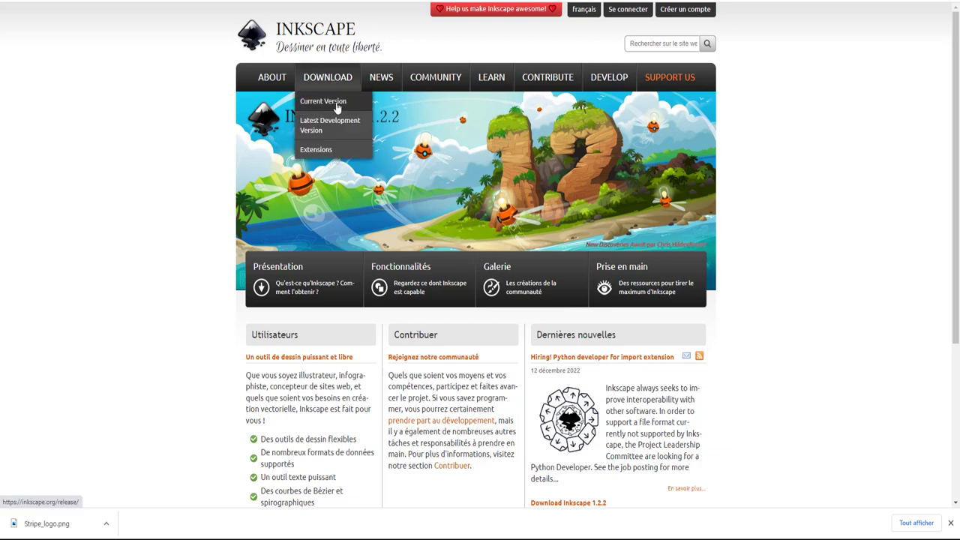
- Download the Inkscape 1.2.2 Windows msi installer package and open it from the download bar
left_click(337, 109)
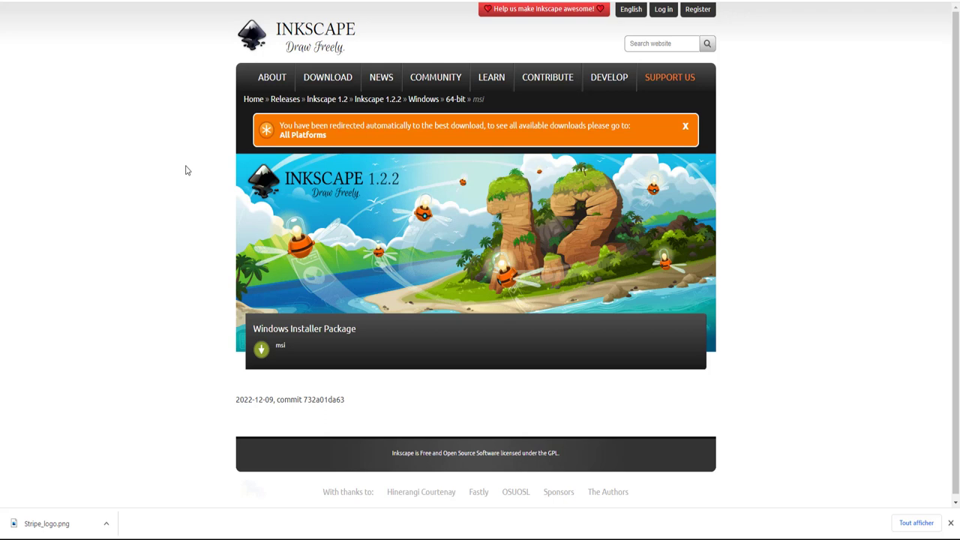
left_click(321, 324)
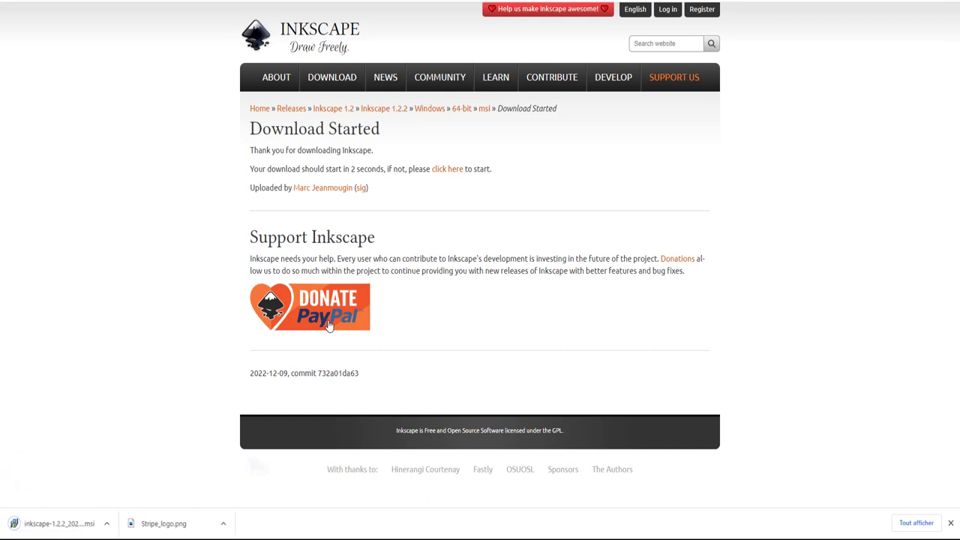
left_click(107, 529)
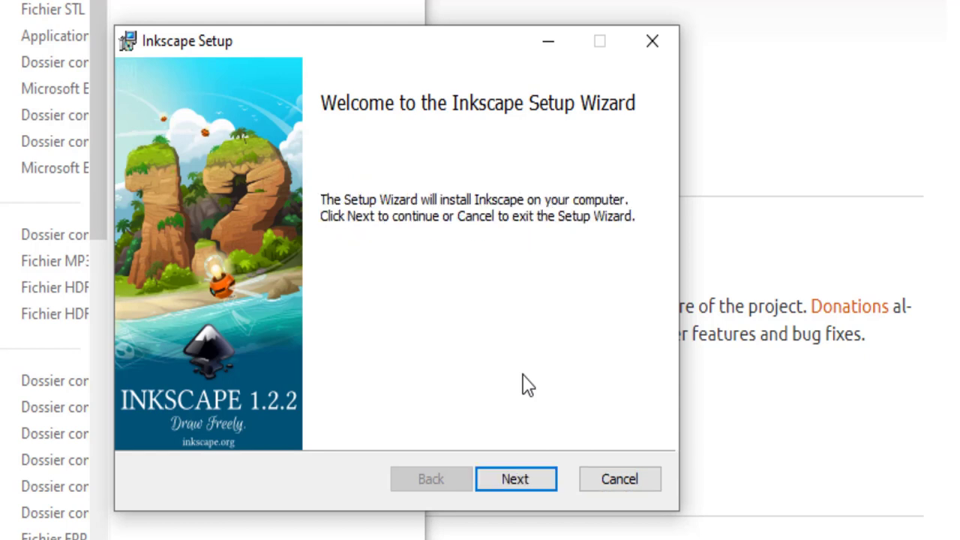
- Accept the default features and the C:\Program Files\Inkscape\ install location
left_click(524, 482)
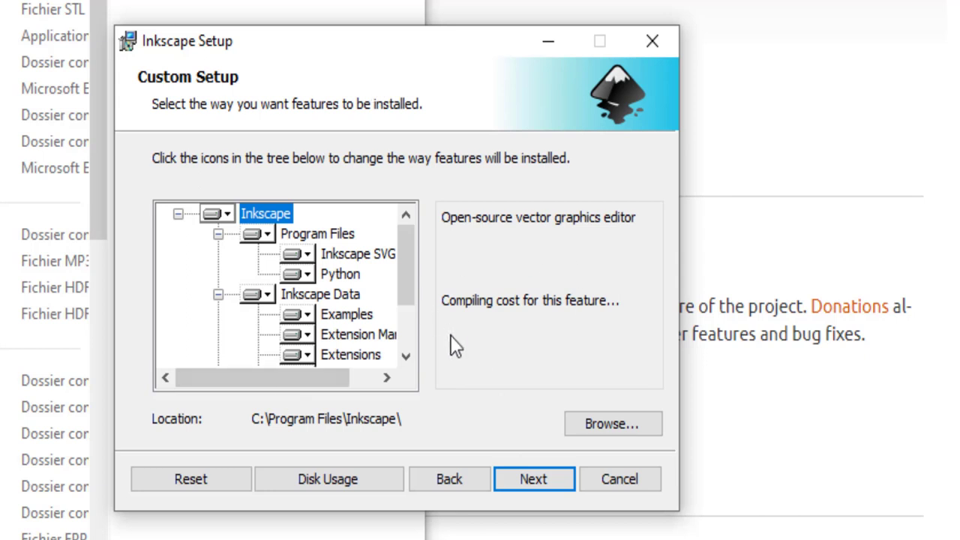
left_click(533, 482)
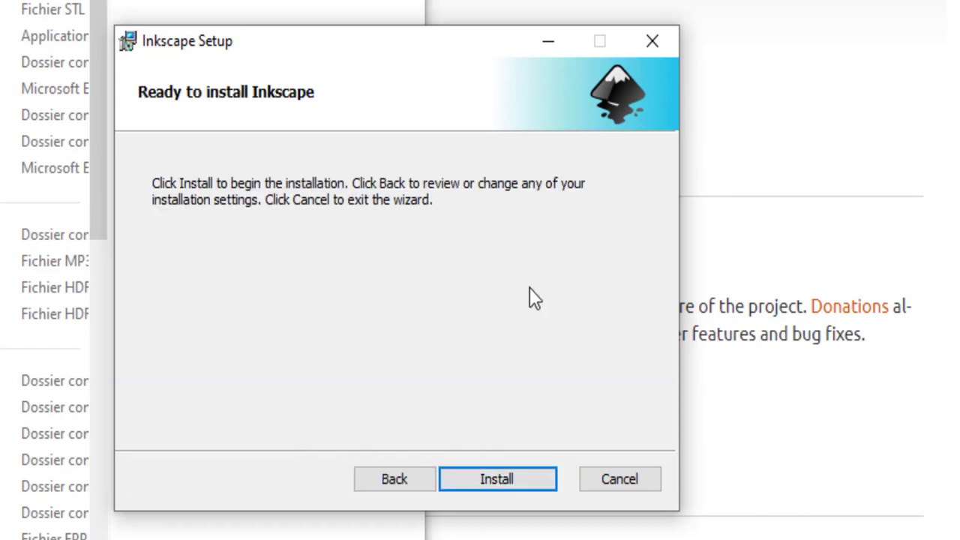
- Install Inkscape 1.2.2 from the msi package
left_click(505, 478)
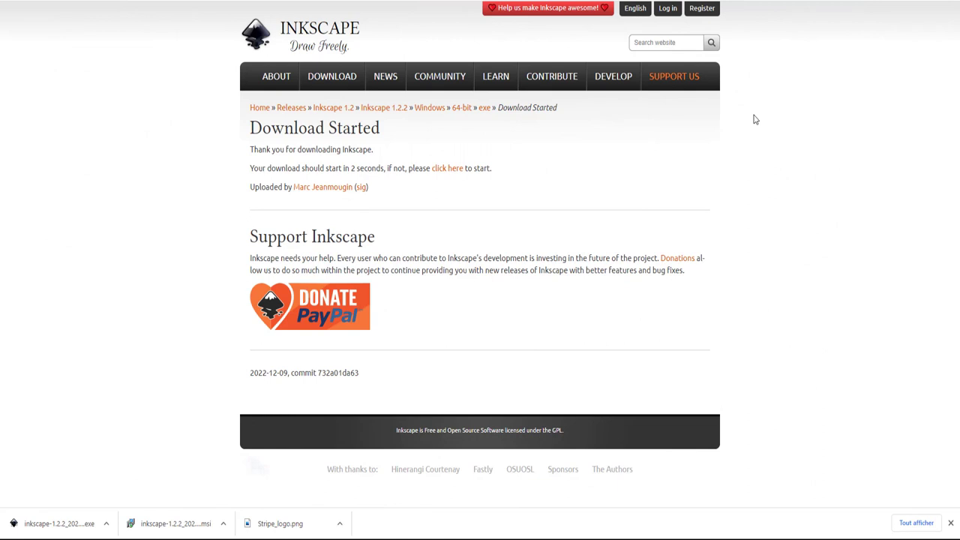
- Navigate to the Inkscape 1.2 release's Windows 64-bit downloads page
left_click(951, 524)
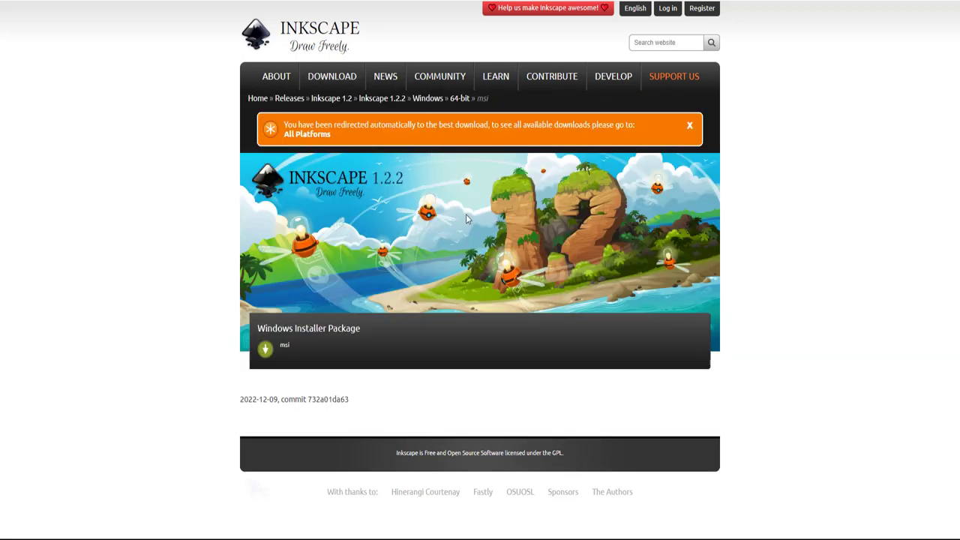
mouse_move(331, 77)
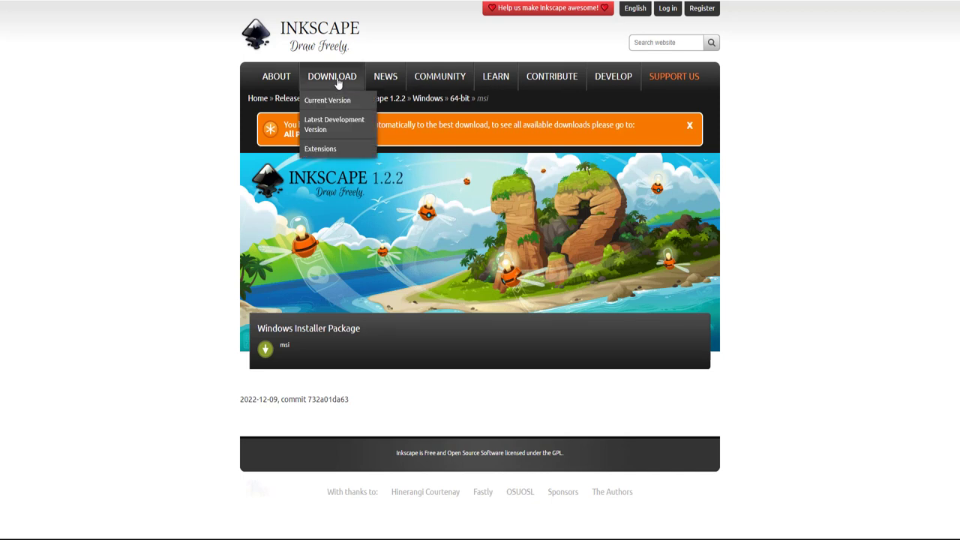
left_click(319, 128)
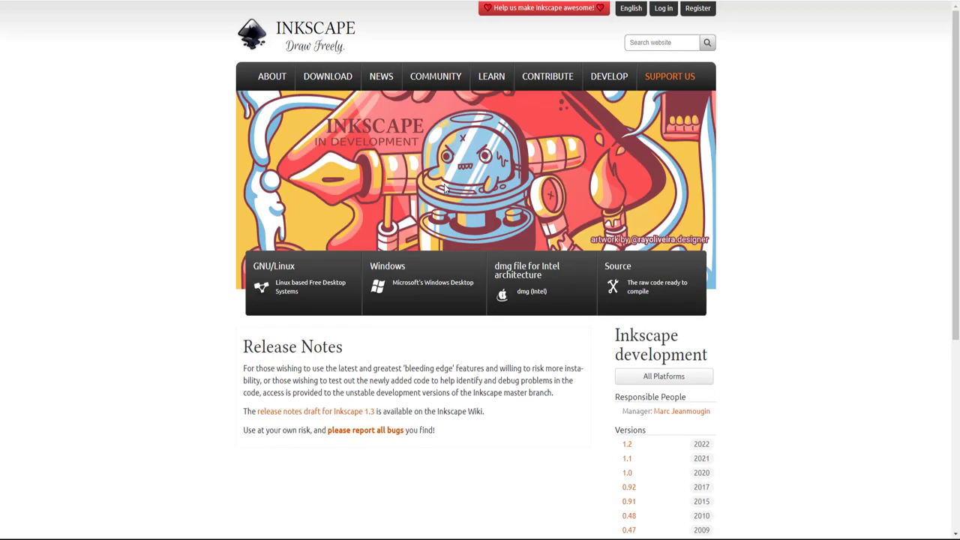
scroll(525, 244, "down", 2)
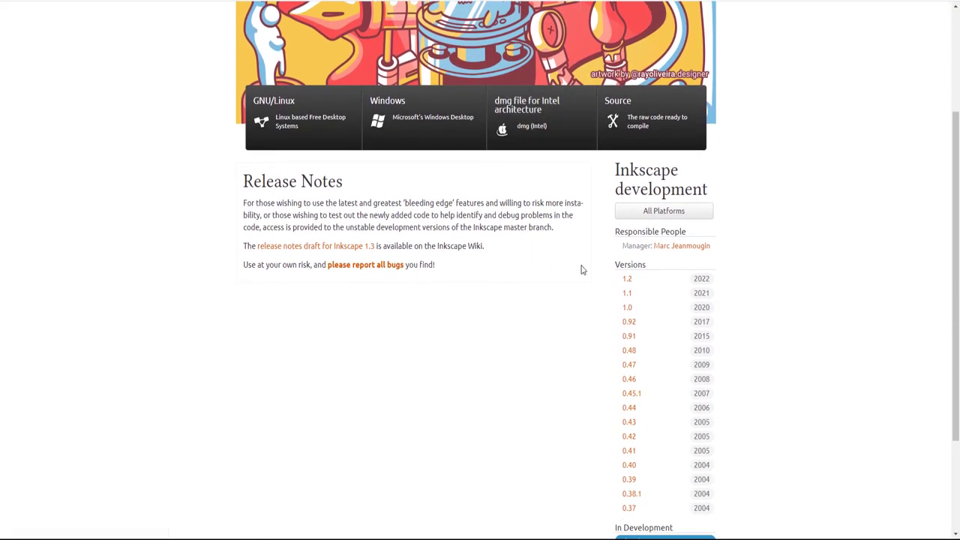
left_click(629, 280)
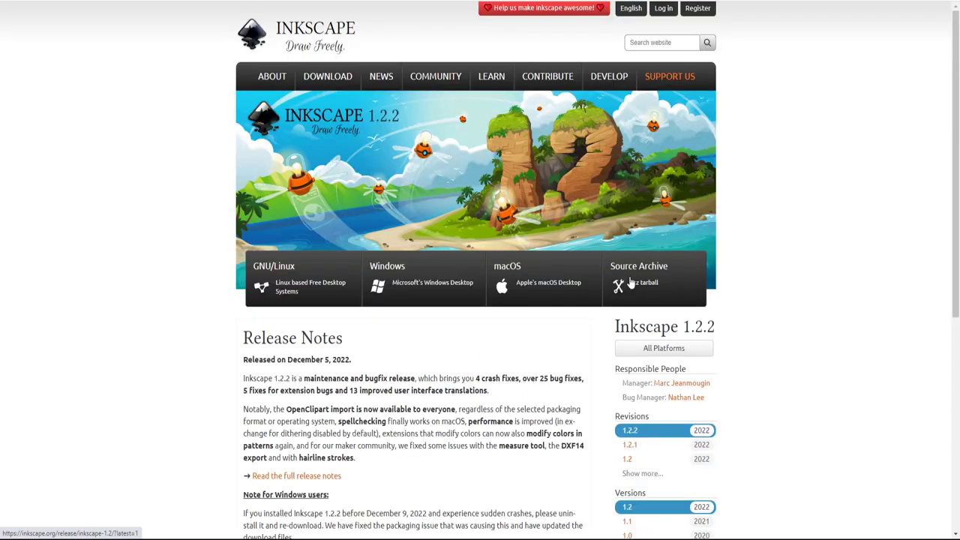
scroll(440, 264, "down", 3)
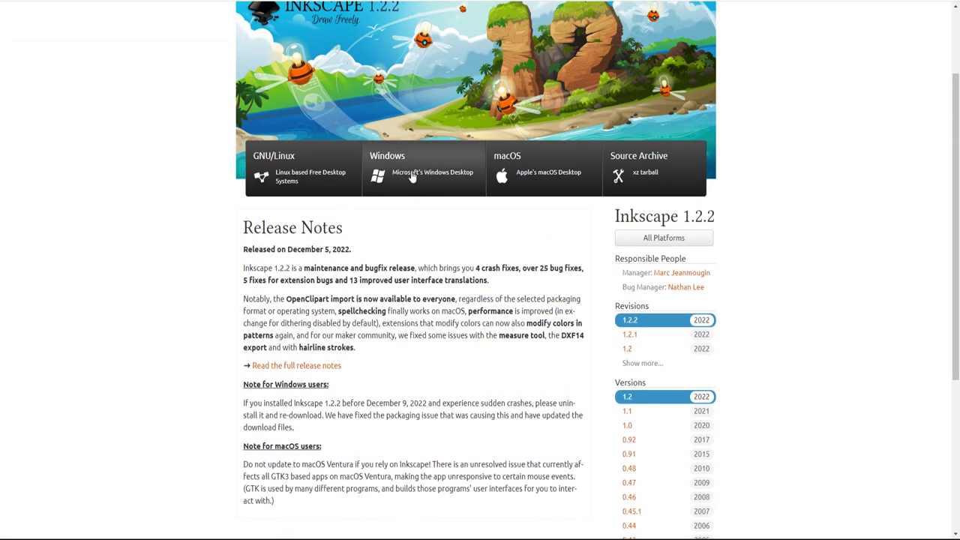
left_click(411, 175)
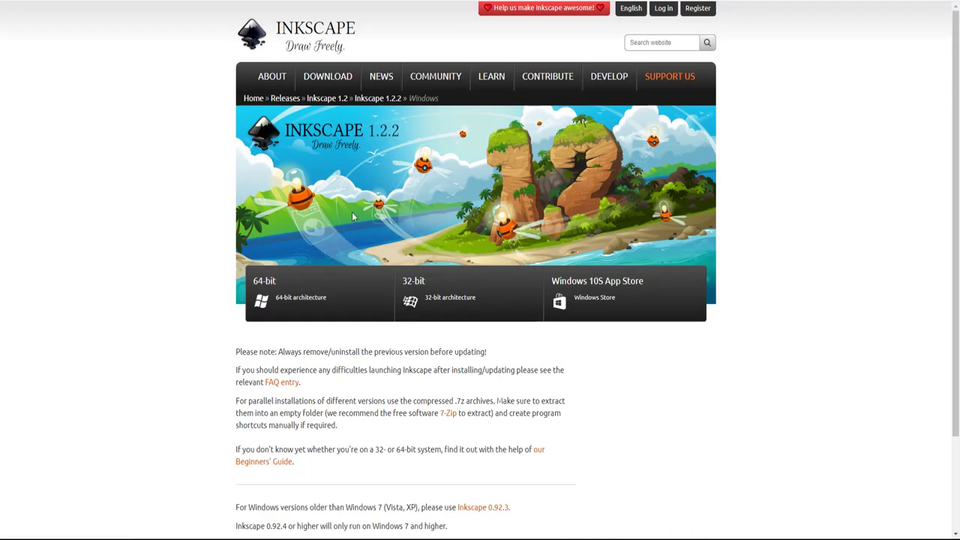
left_click(306, 299)
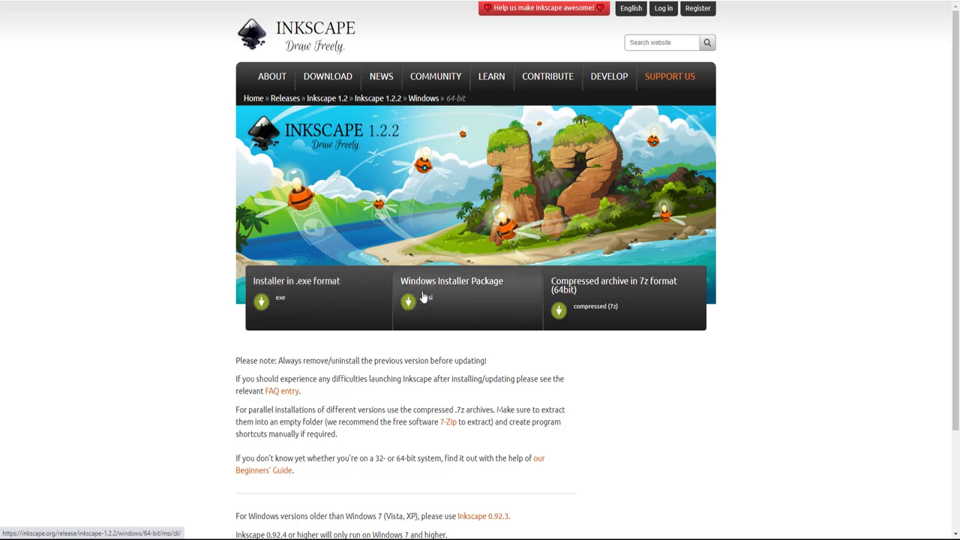
- Download the exe installer, auto-open it when finished, and allow uninstalling the old version
left_click(291, 285)
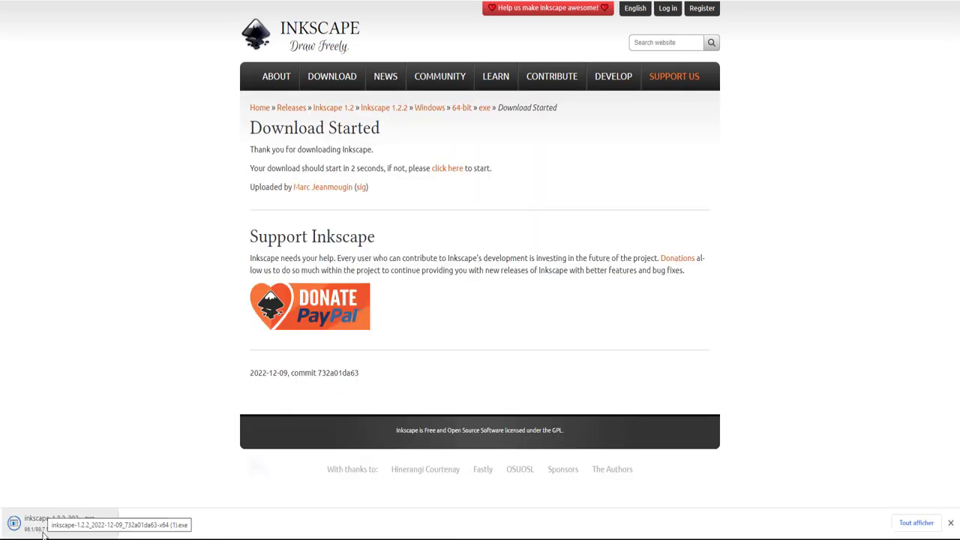
left_click(108, 525)
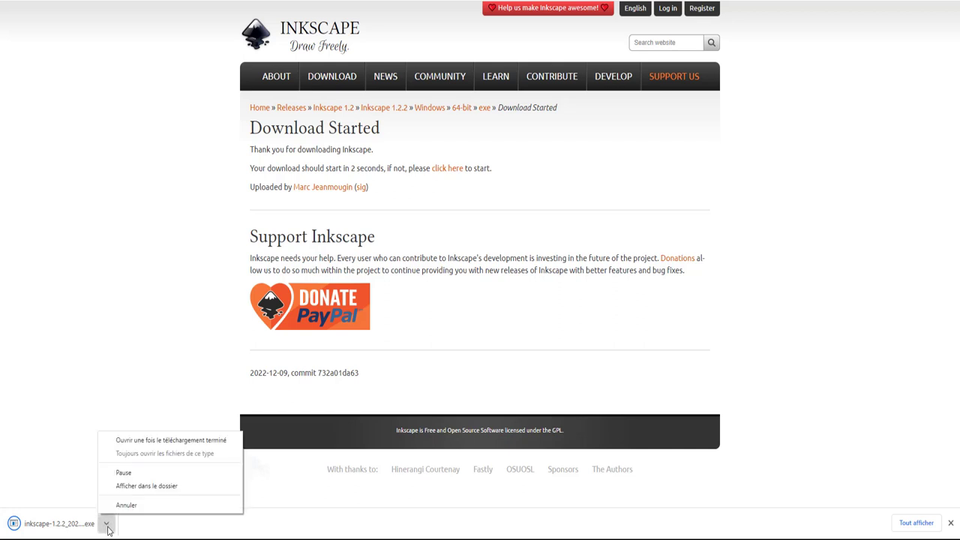
left_click(147, 442)
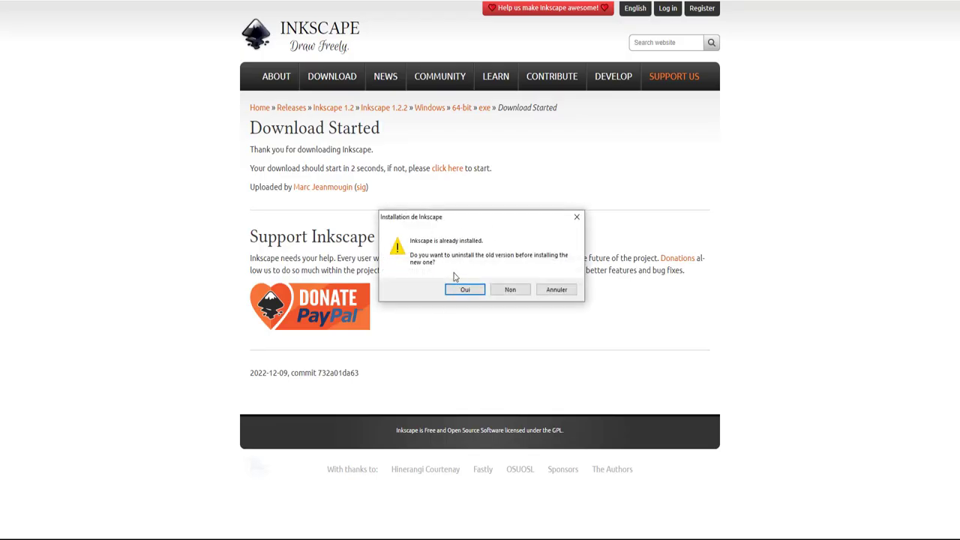
left_click(466, 290)
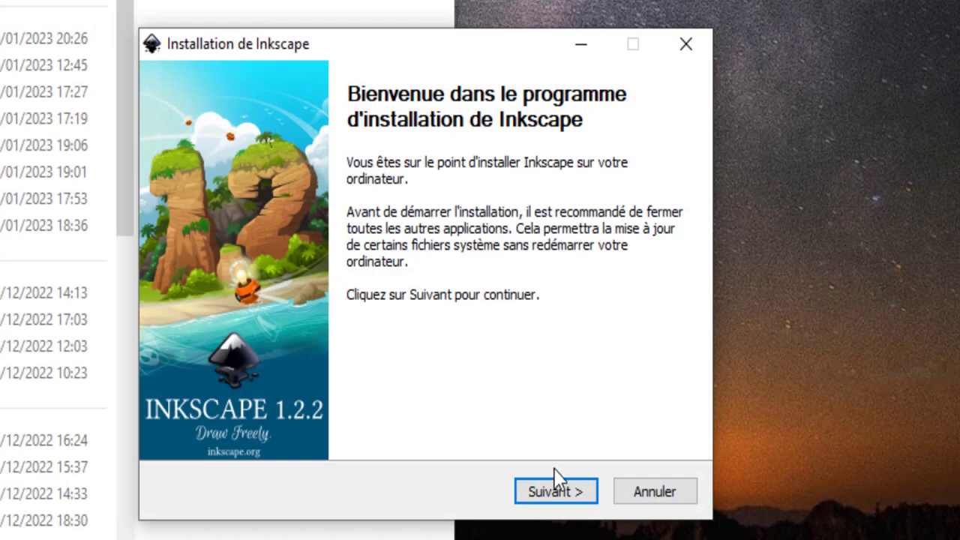
- Add Inkscape to the current user's PATH and create a desktop icon
left_click(553, 491)
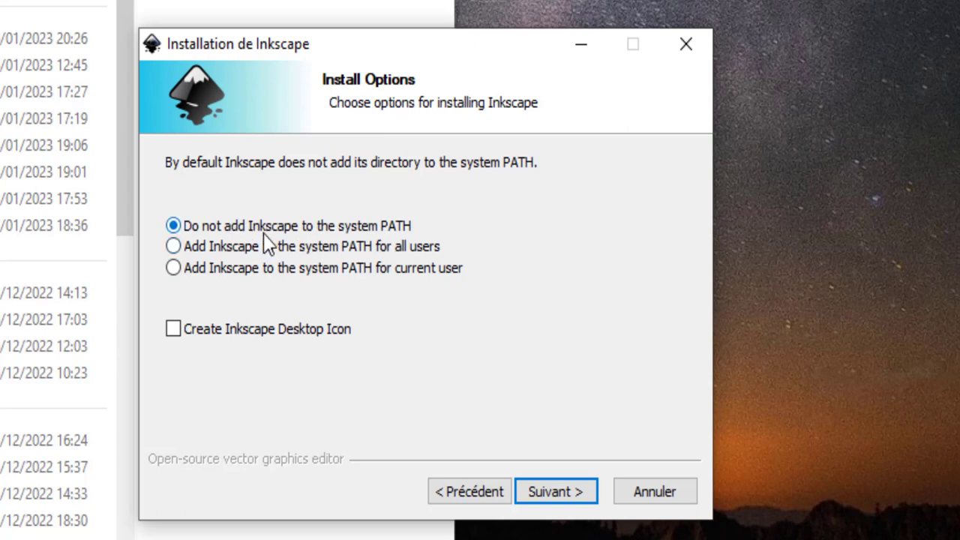
left_click(176, 270)
left_click(174, 331)
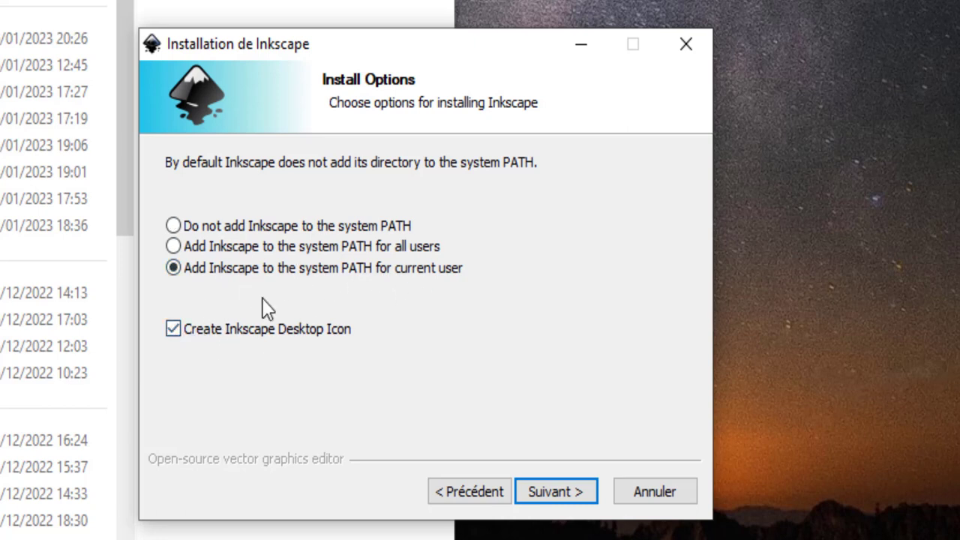
left_click(552, 486)
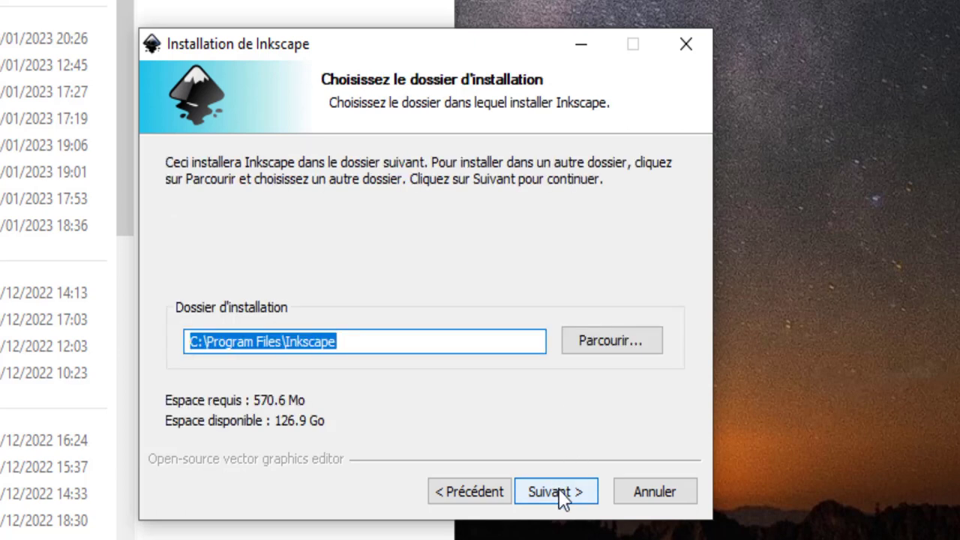
- Keep the default install folder and Inkscape Start Menu folder, and install the Full component set
left_click(561, 495)
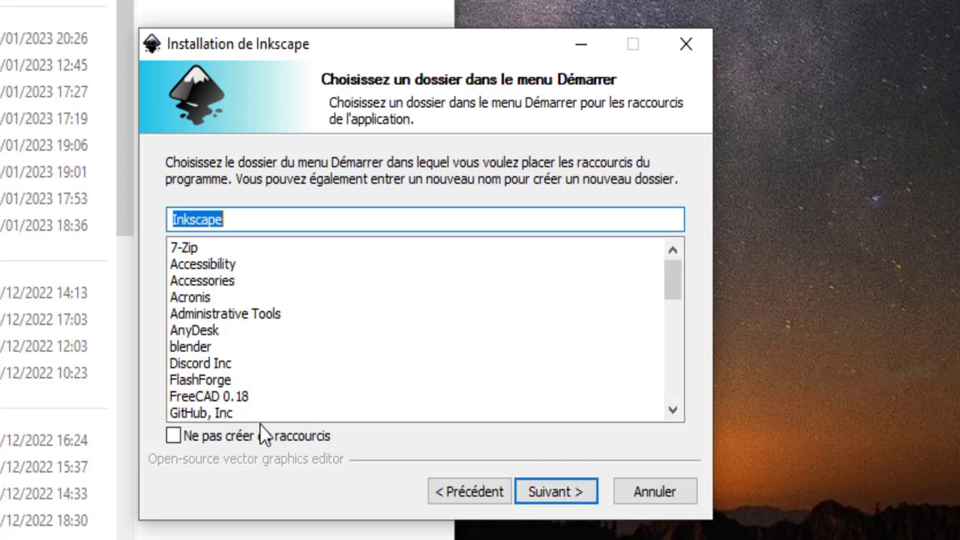
left_click(541, 492)
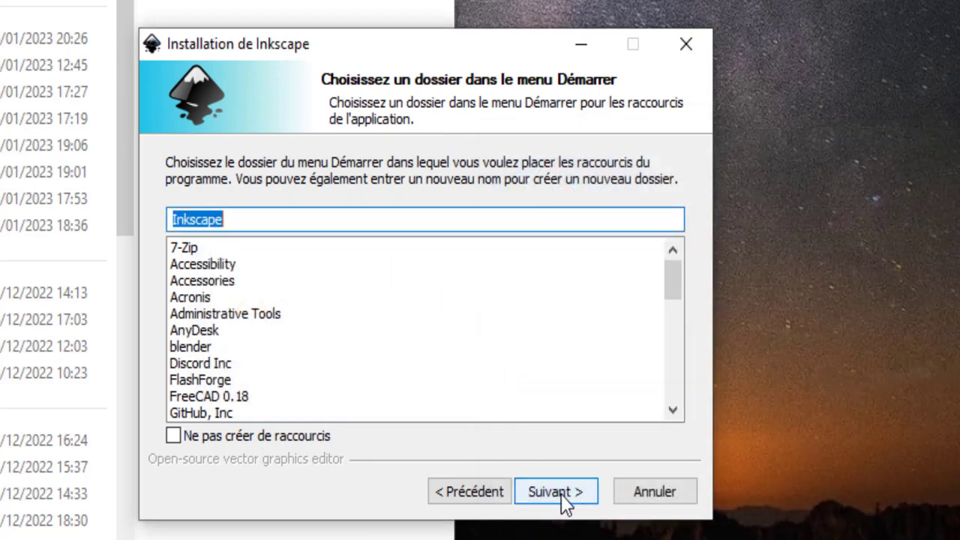
left_click(561, 494)
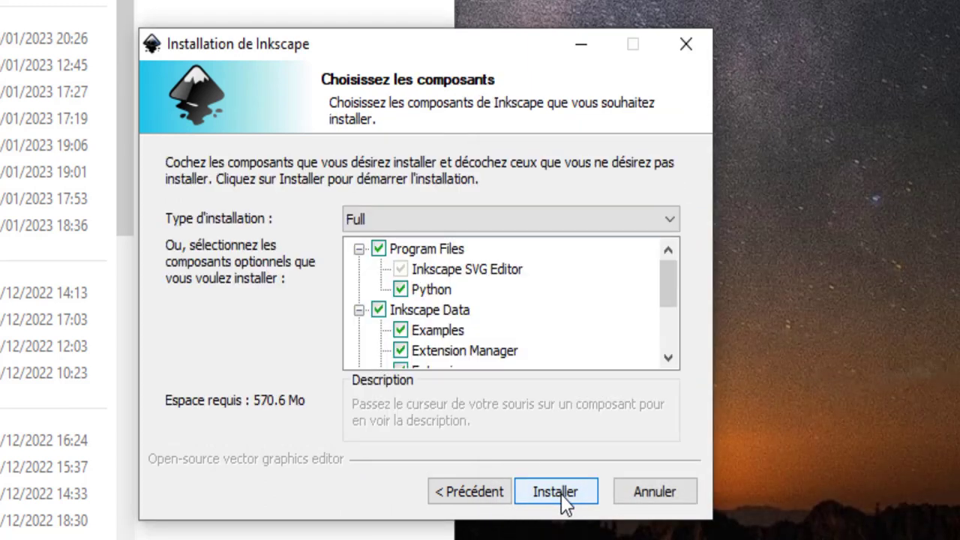
left_click(561, 495)
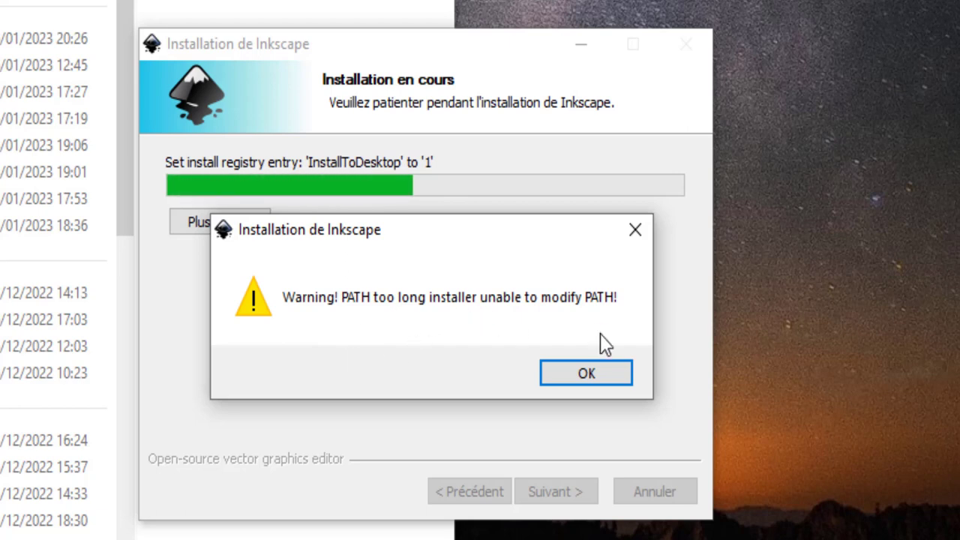
- Dismiss the warning that PATH is too long to modify
left_click(612, 375)
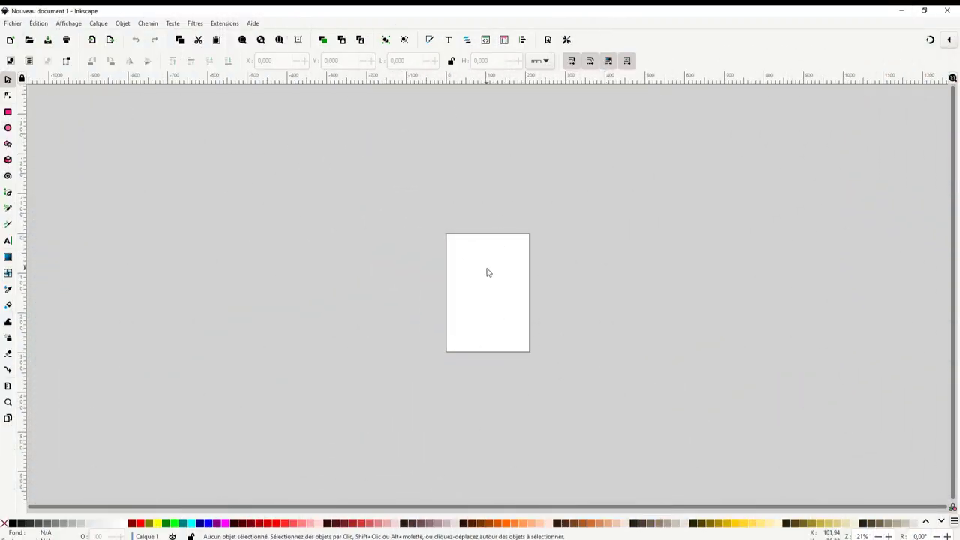
- Zoom the blank Nouveau document 1 canvas in and out, then open the Édition menu
scroll(489, 272, "up", 3)
scroll(487, 273, "down", 1)
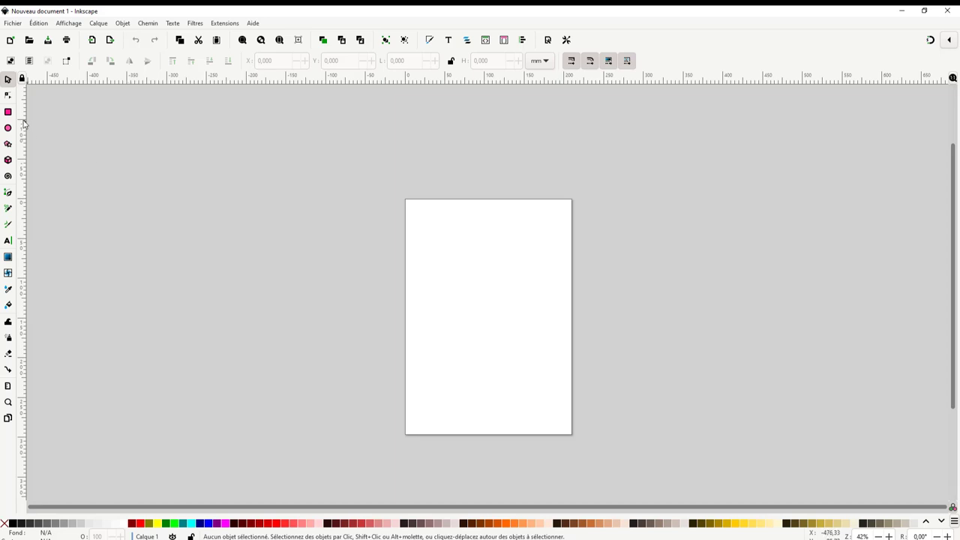
left_click(14, 24)
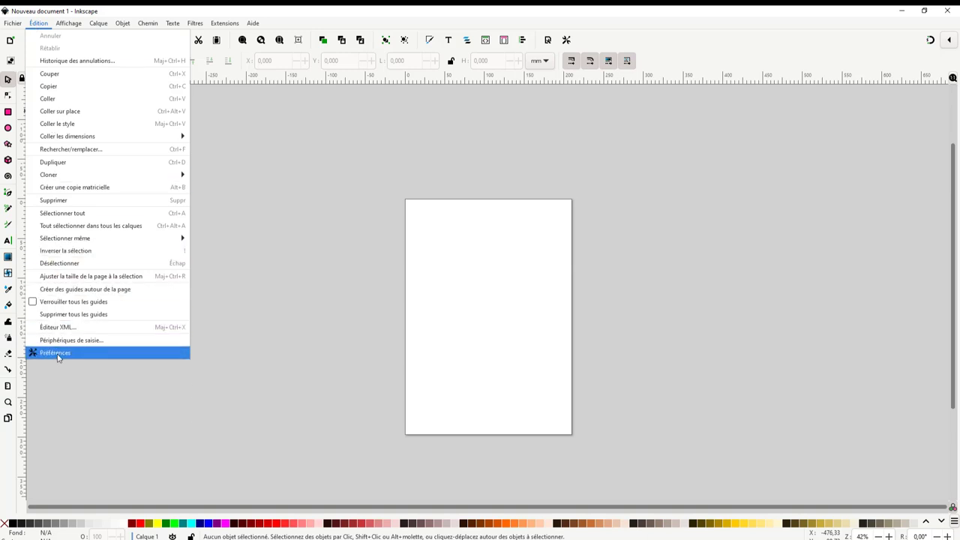
- In Préférences > Interface > Thème, use default icon colours and keep menu icons following the theme
left_click(75, 352)
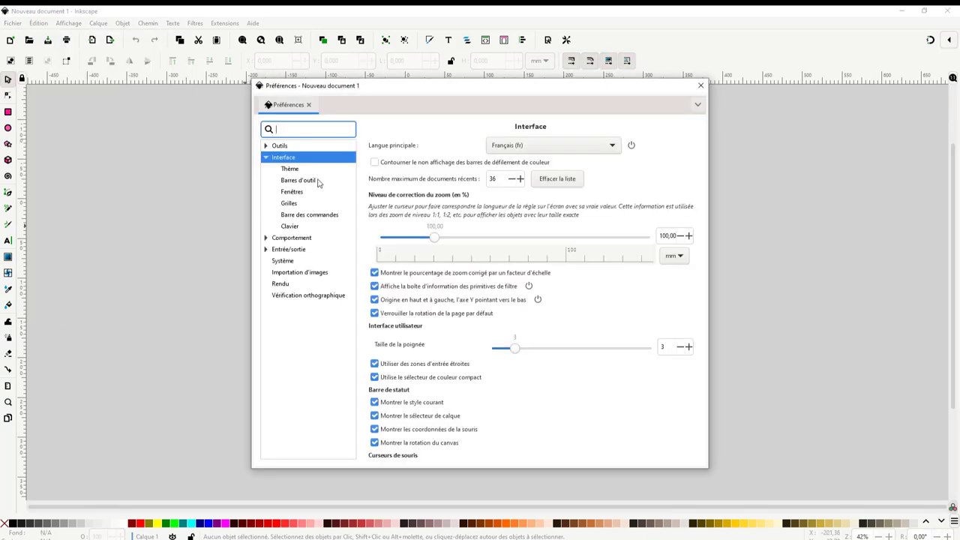
left_click(299, 171)
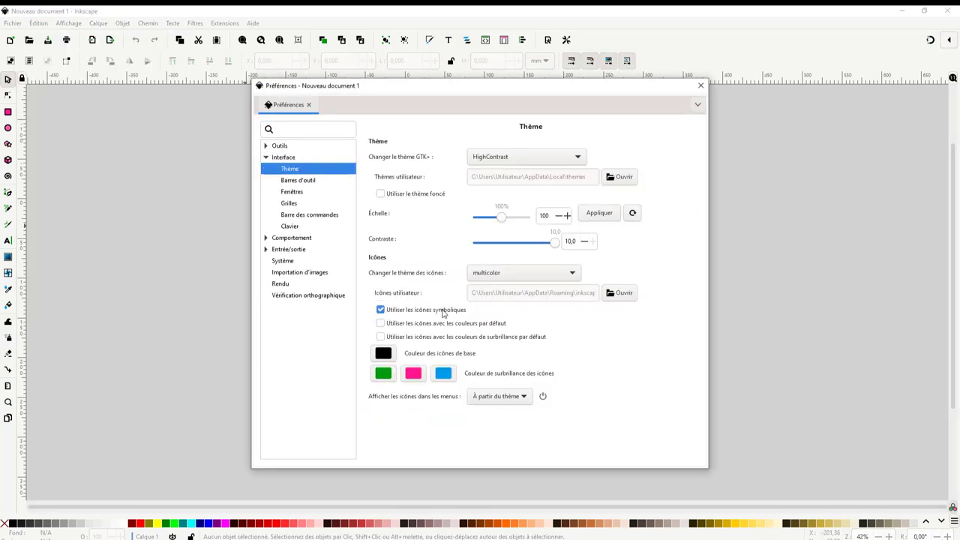
left_click(380, 324)
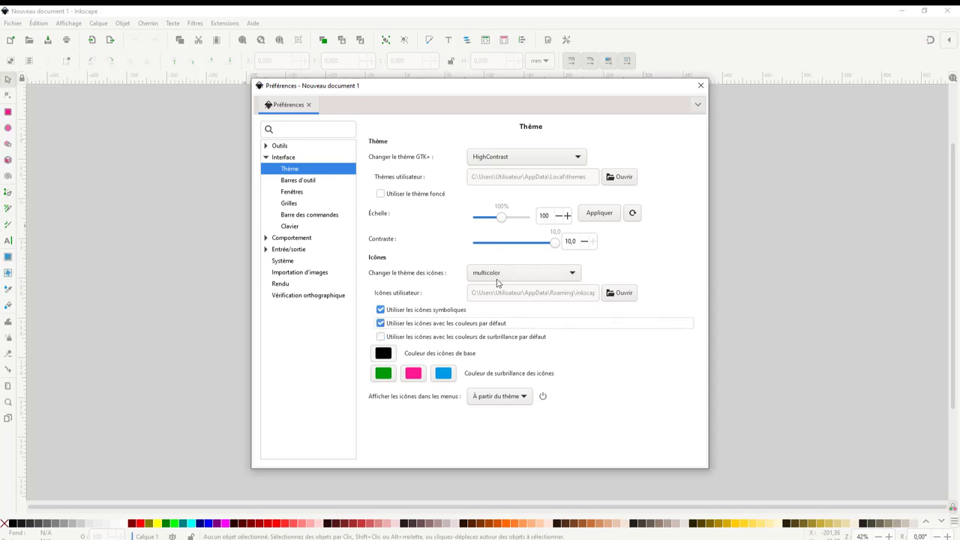
left_click(507, 396)
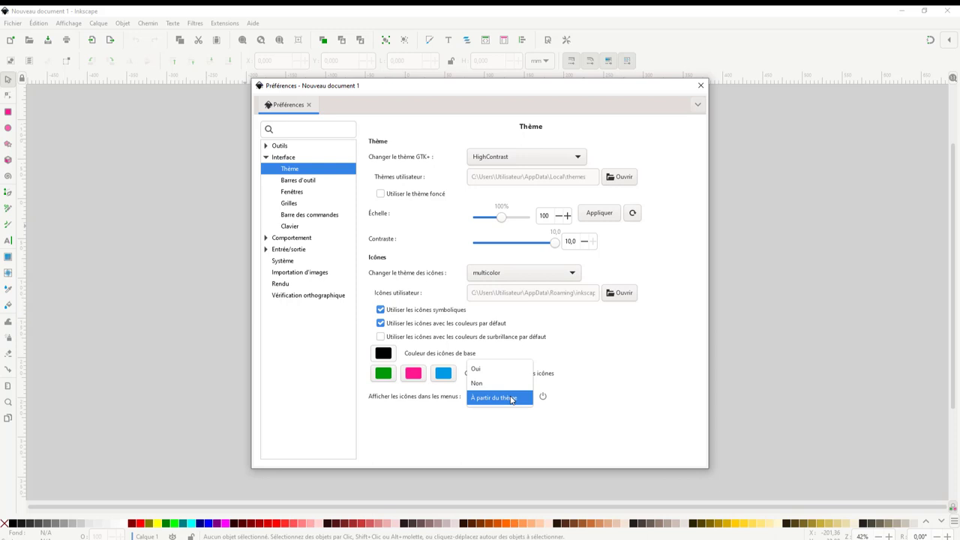
left_click(558, 344)
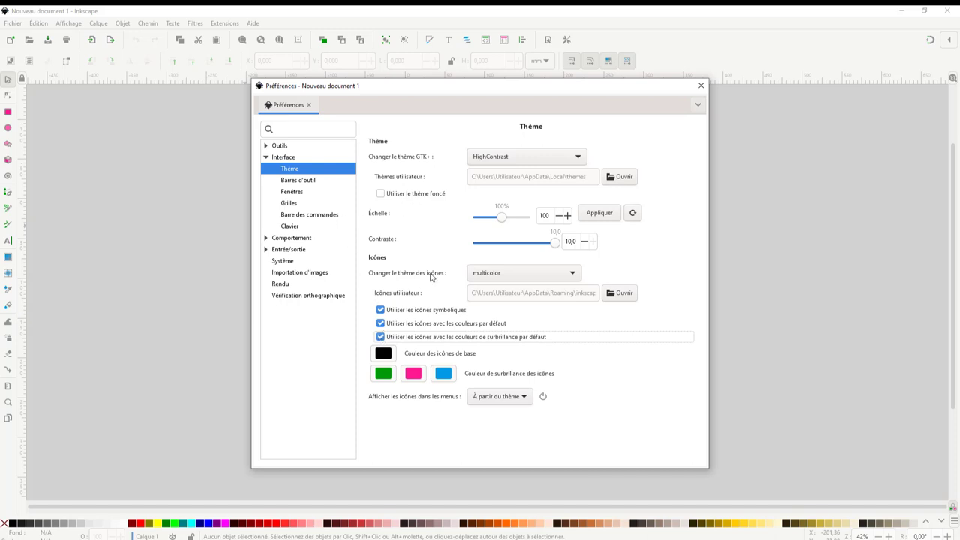
- Set the icon theme to Tango, after briefly trying hicolor
left_click(506, 278)
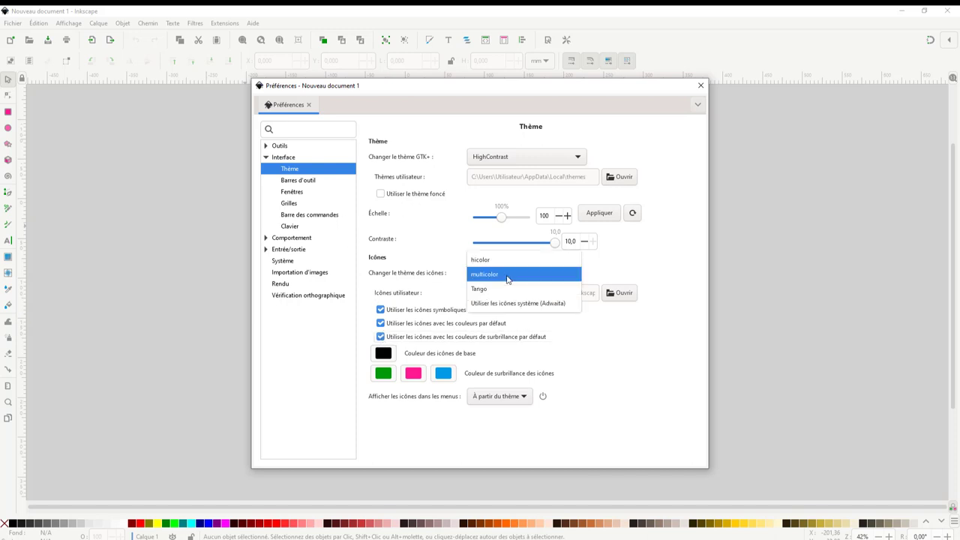
left_click(500, 259)
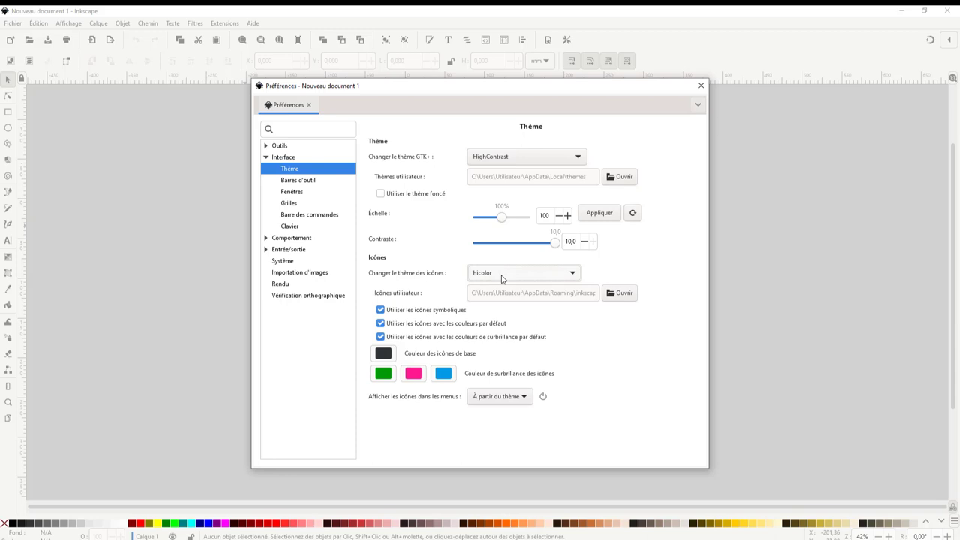
left_click(503, 279)
left_click(490, 303)
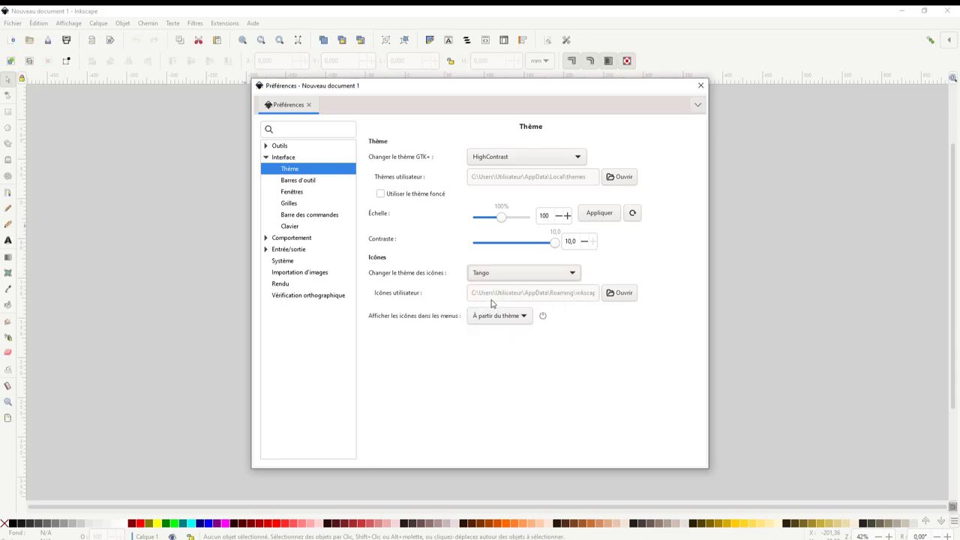
- Browse the Barres d'outil, Fenêtres and Grilles preference pages, ending on Barre des commandes
left_click(313, 182)
left_click(303, 196)
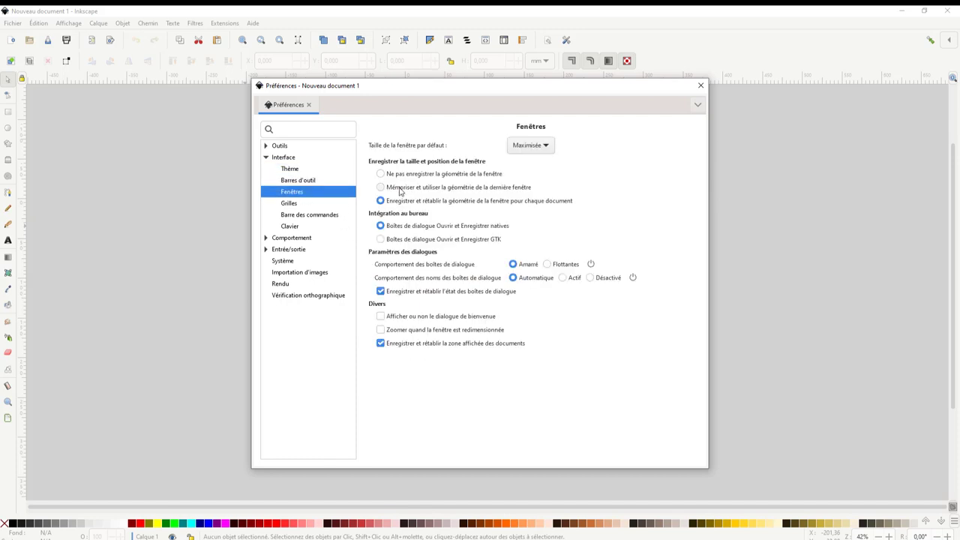
left_click(296, 204)
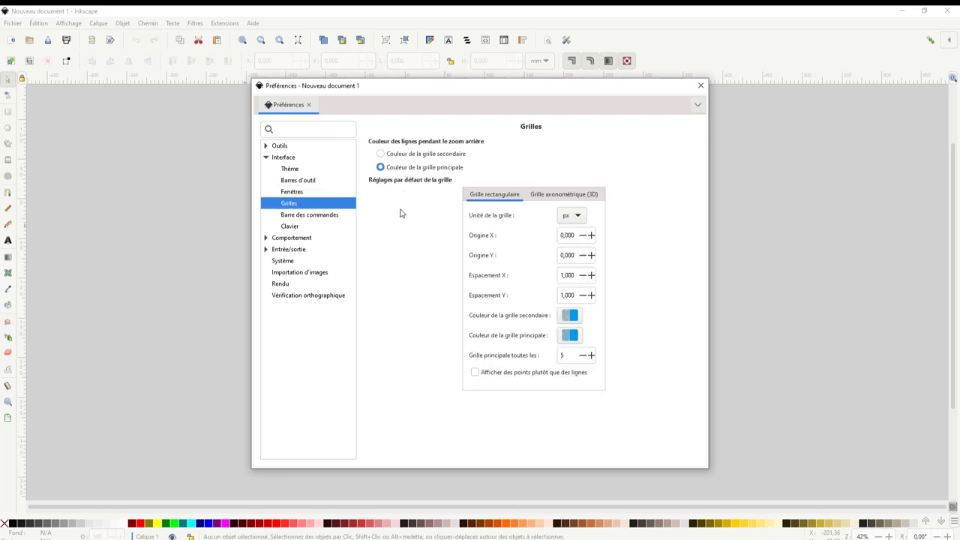
left_click(305, 218)
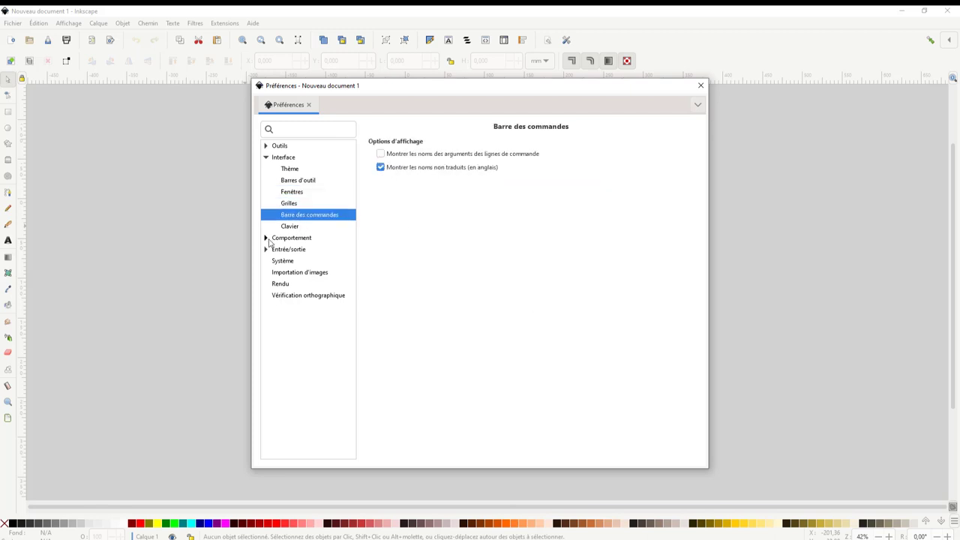
left_click(265, 146)
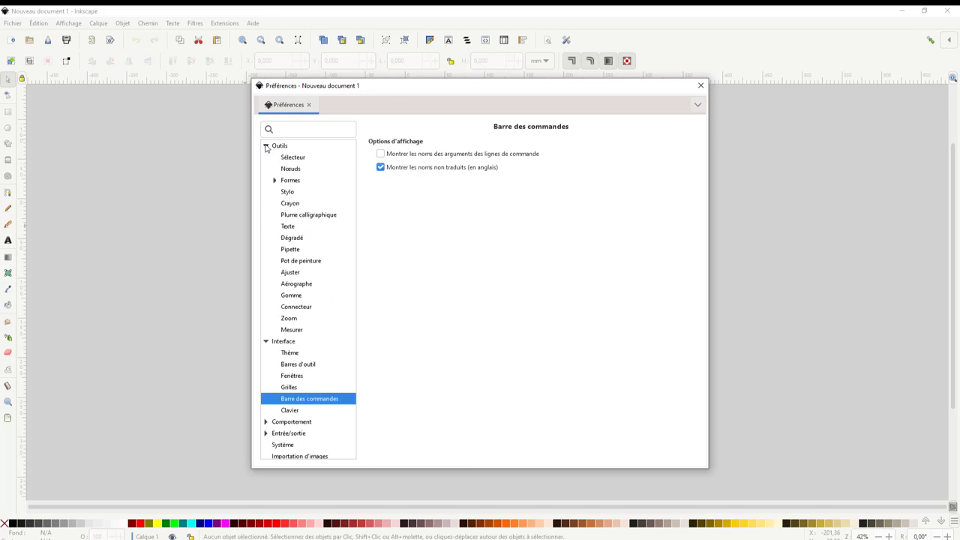
left_click(265, 146)
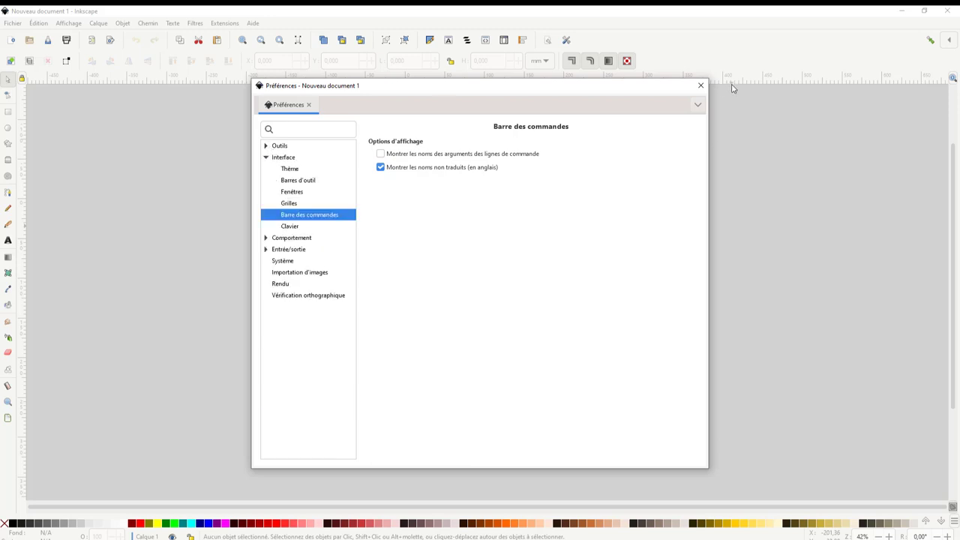
- Close Préférences, then browse the Fichier and Édition menus without choosing any command
left_click(700, 88)
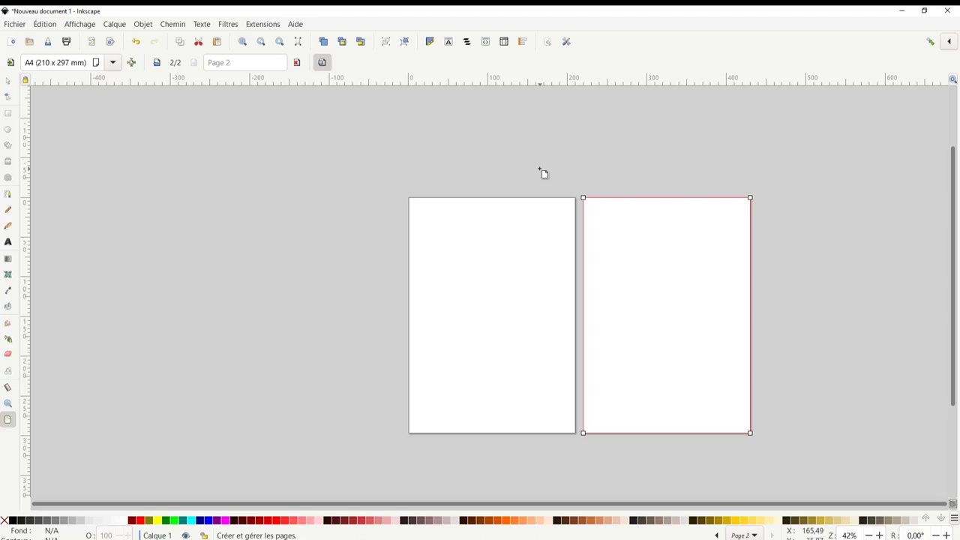
left_click(21, 24)
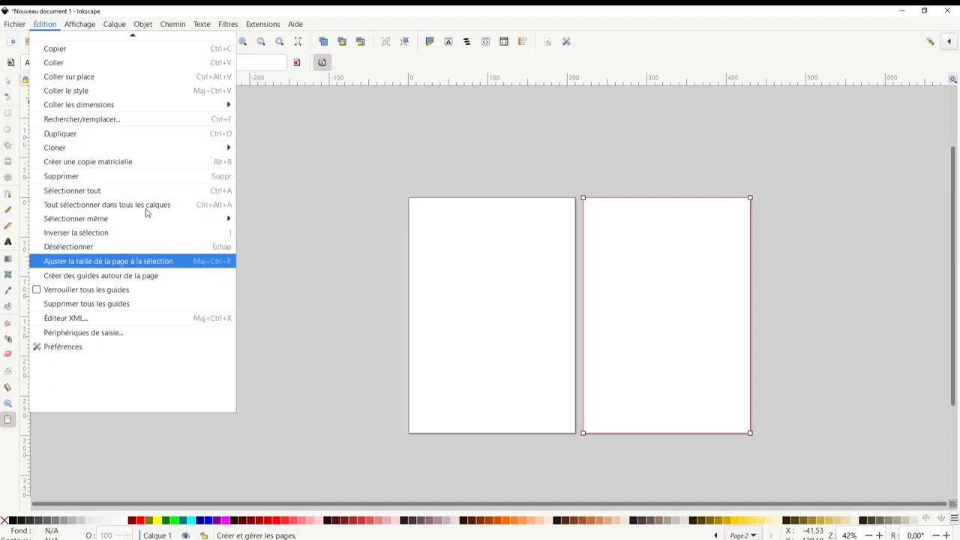
left_click(302, 156)
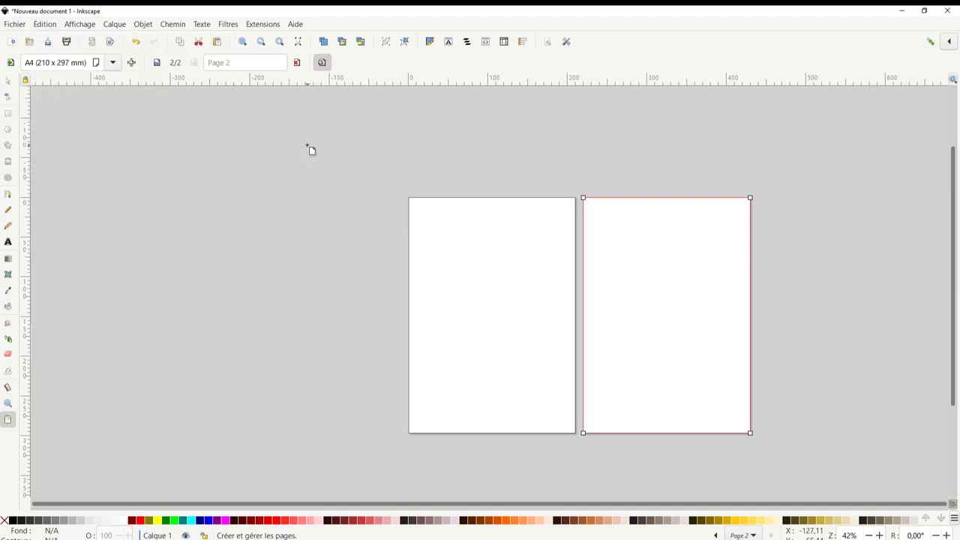